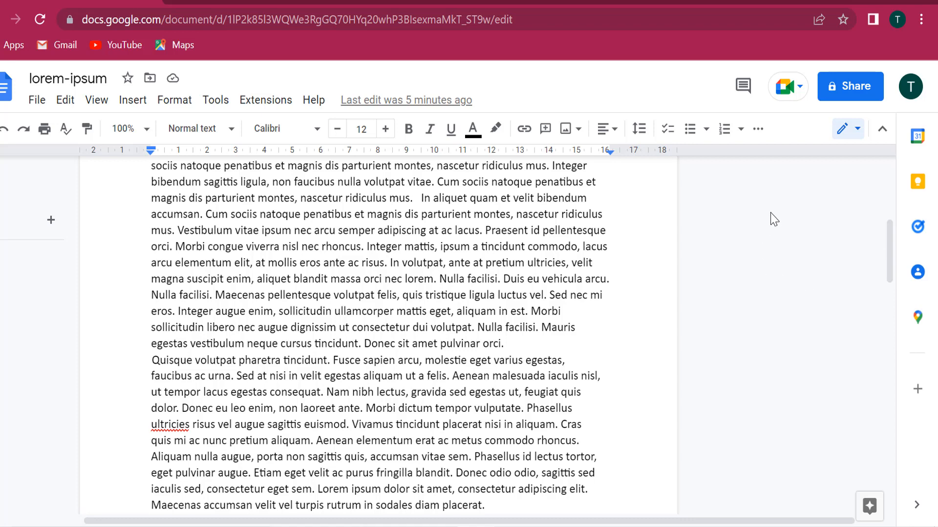
Switch the document from Editing to Suggesting mode.
scroll(893, 255, "down", 1)
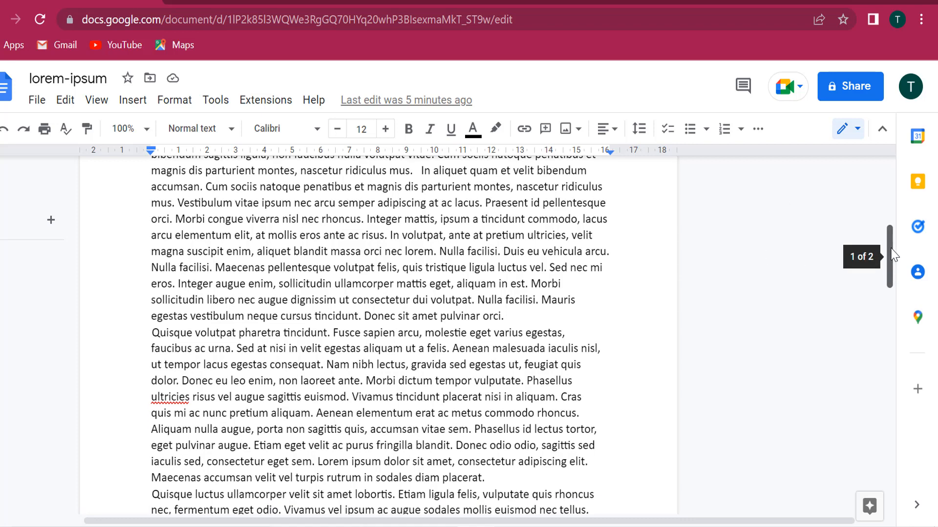
scroll(893, 258, "down", 1)
scroll(895, 249, "up", 3)
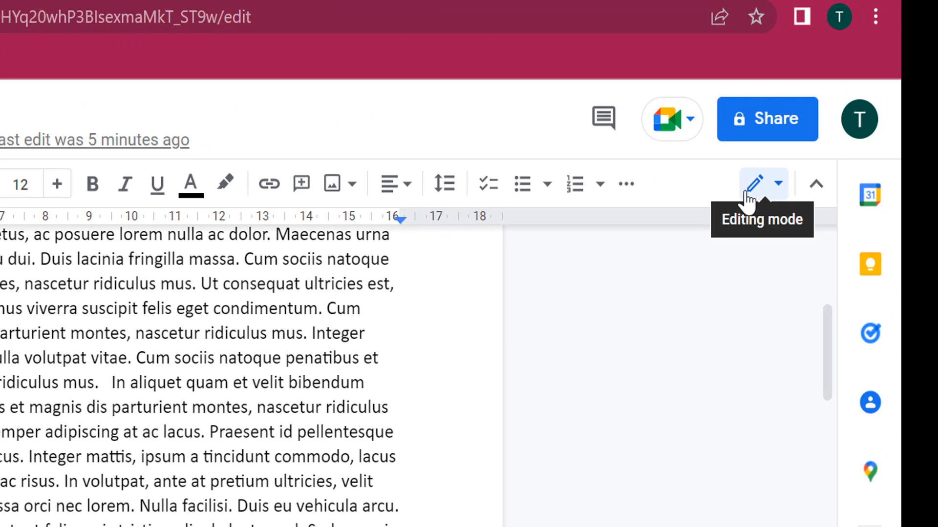
left_click(777, 185)
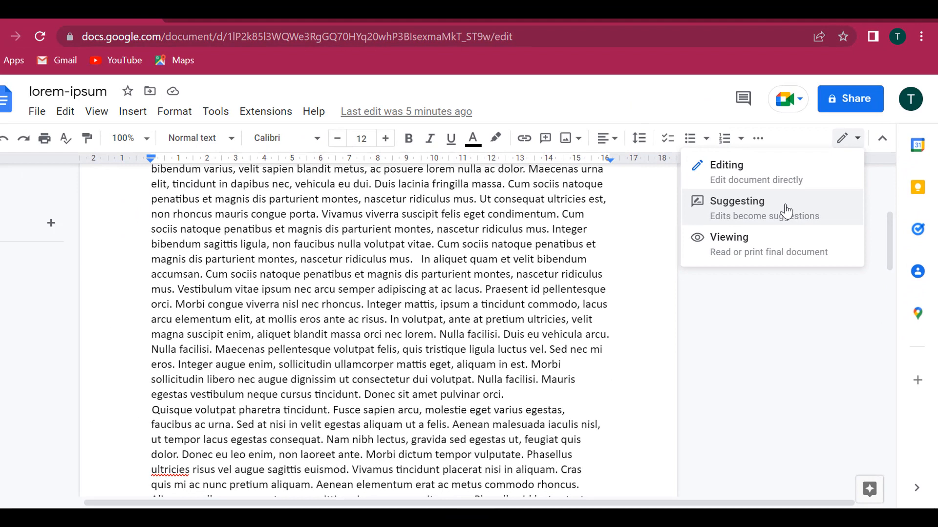
left_click(786, 211)
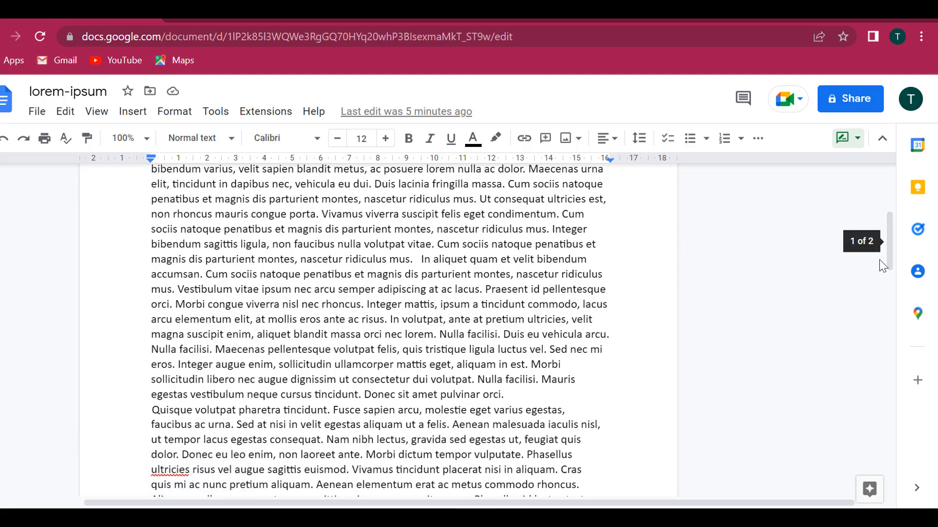
Suggest adding "this is a document" after "consectetur" in the first line of the body paragraph, and accept the suggestion.
left_click_drag(890, 261, 890, 216)
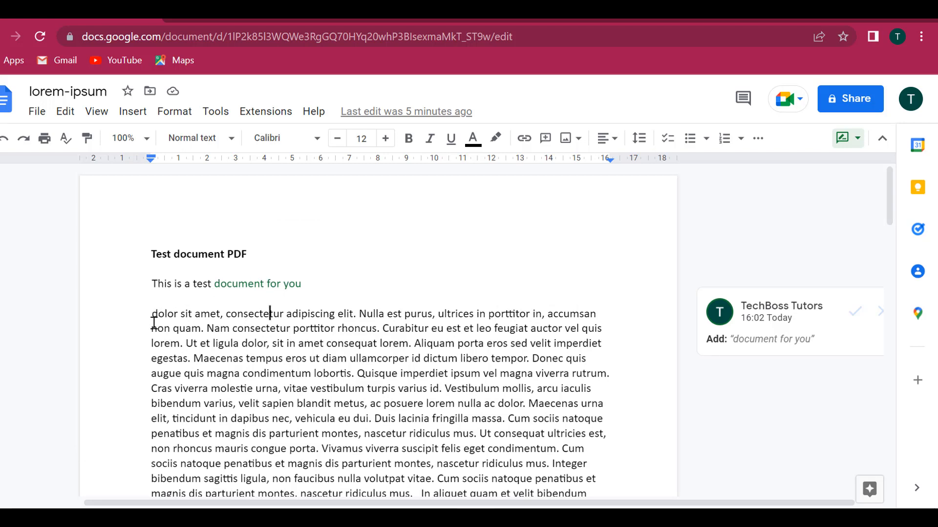
left_click(322, 285)
left_click(283, 311)
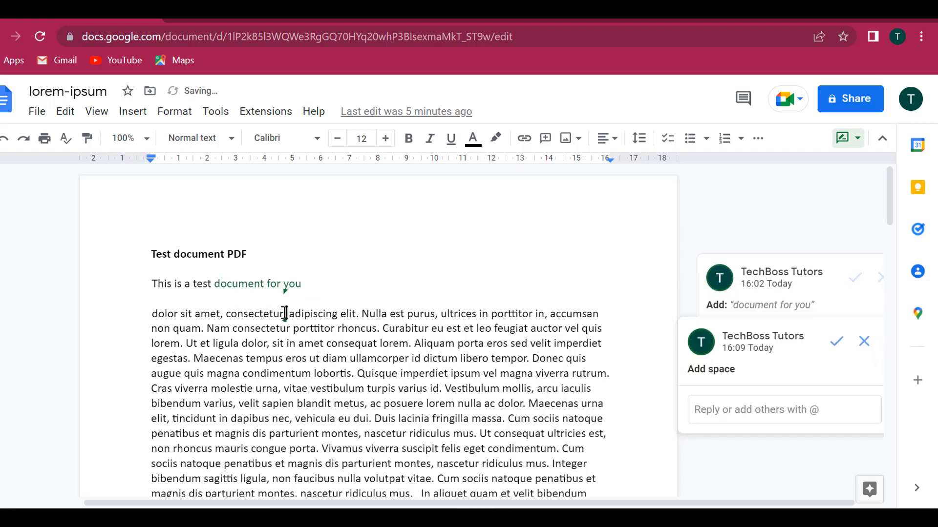
type("t")
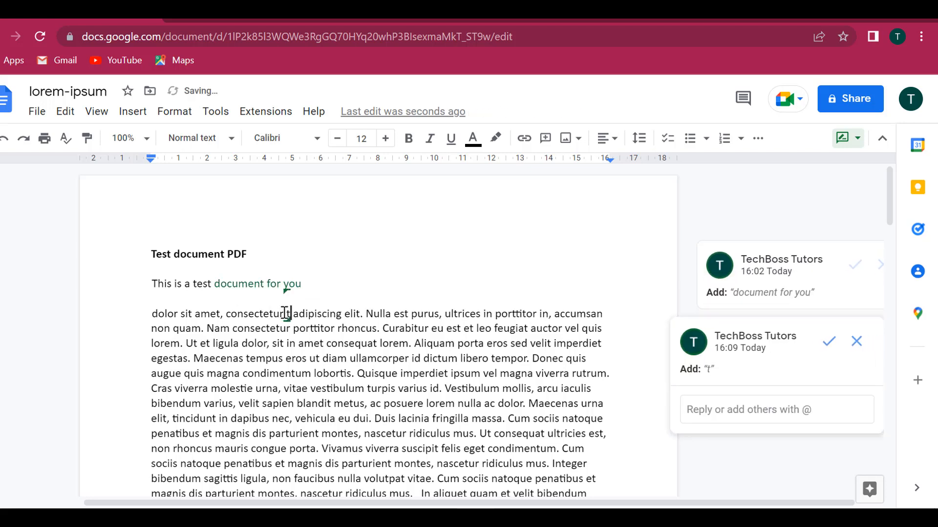
type("his ")
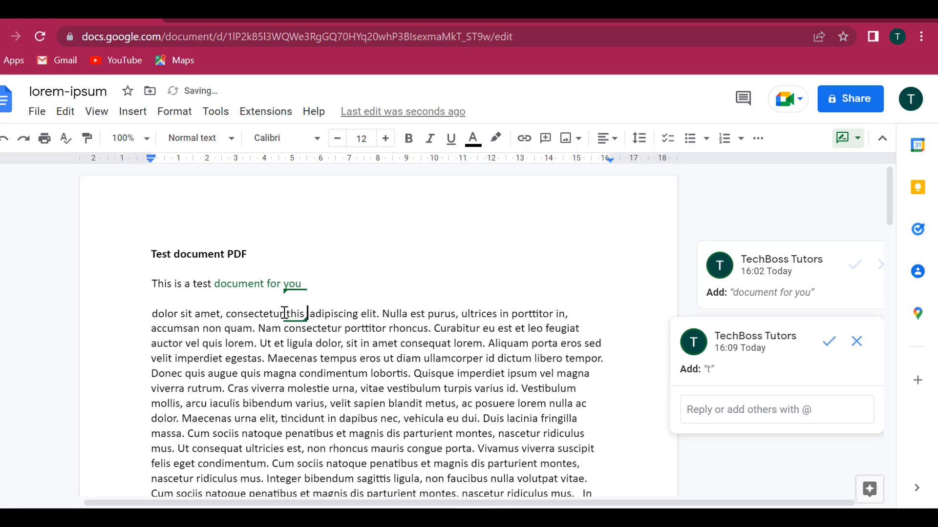
type("is a do")
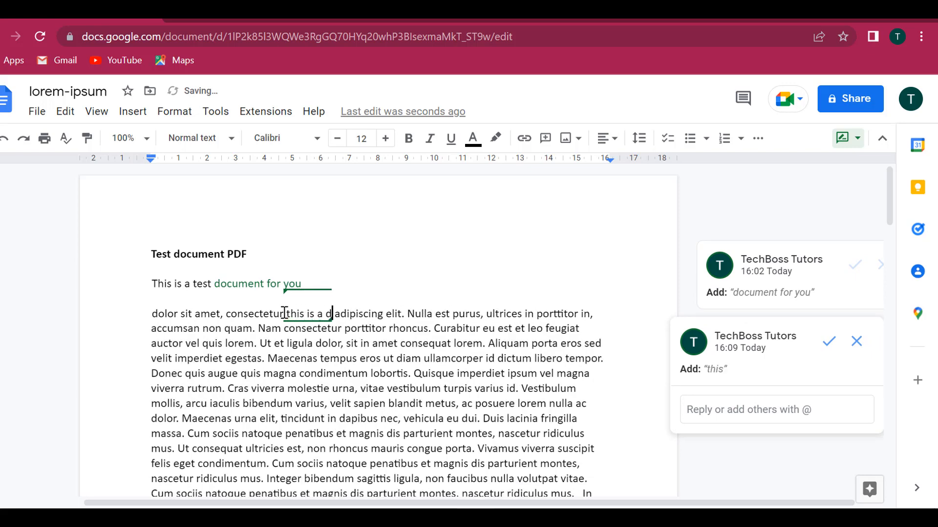
type("cumen")
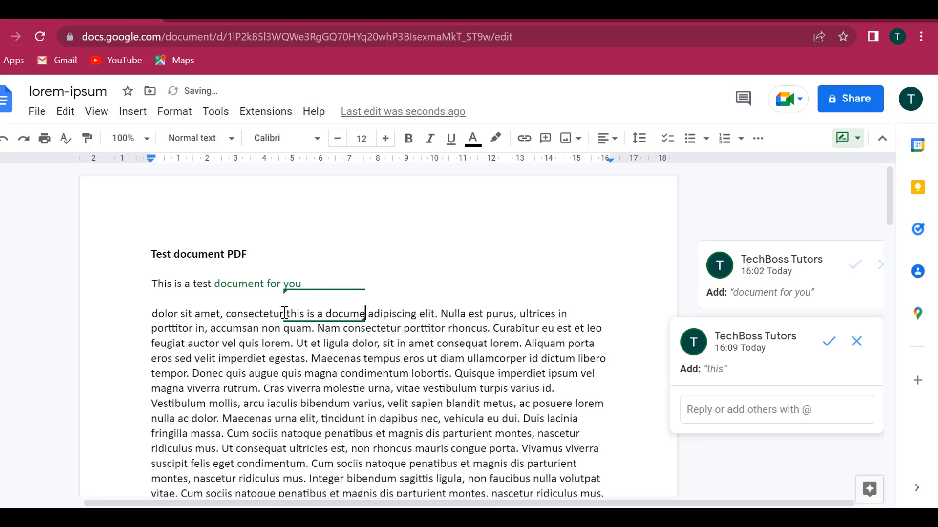
type("t")
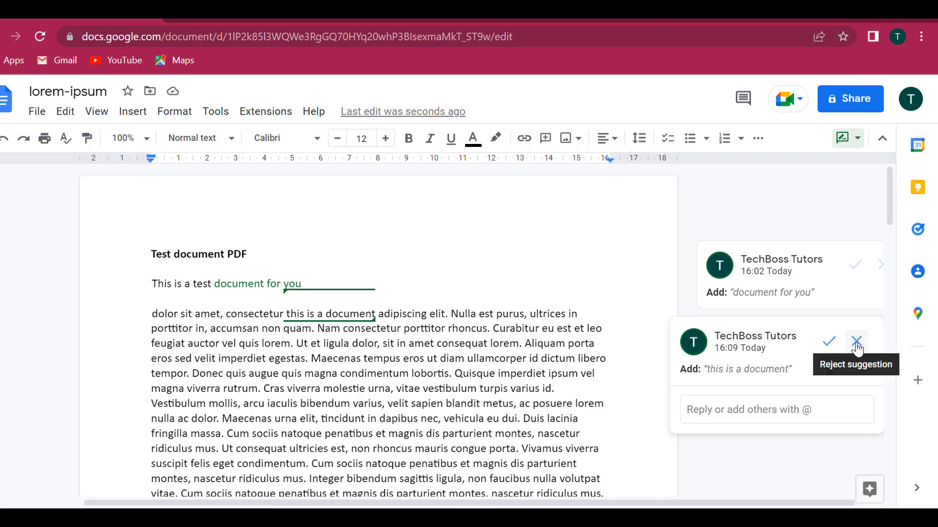
left_click(829, 345)
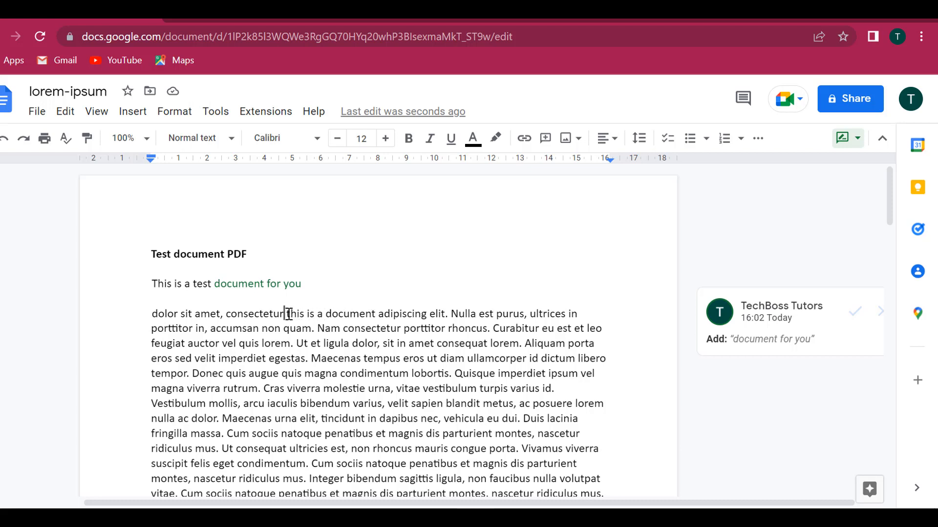
Suggest adding "for you" after "this is a document" in the body paragraph, and reject the suggestion.
left_click_drag(286, 314, 375, 314)
left_click(375, 314)
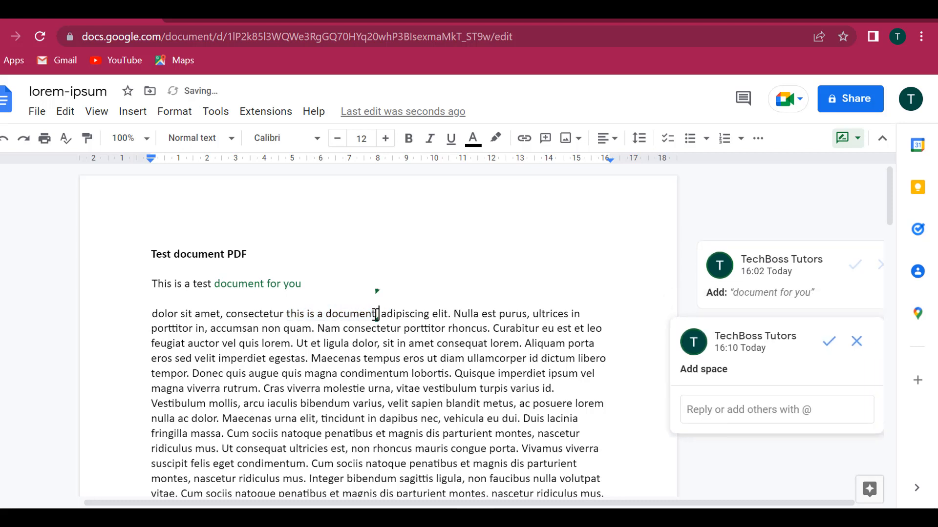
type("for")
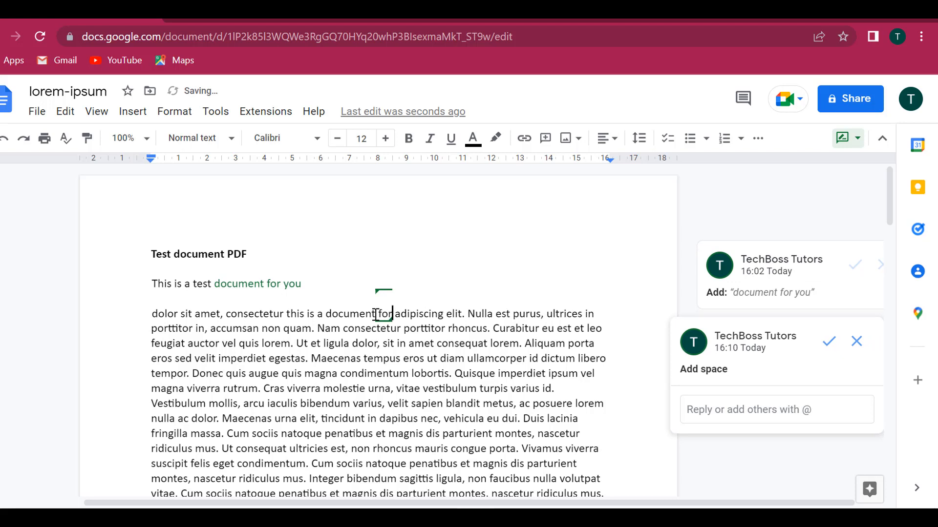
type(" yadip")
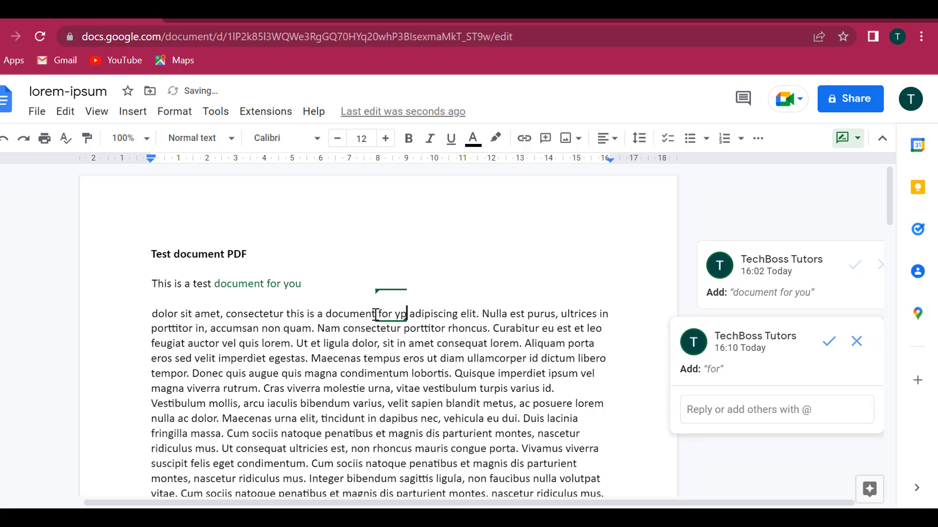
key("BackSpace")
type("ou")
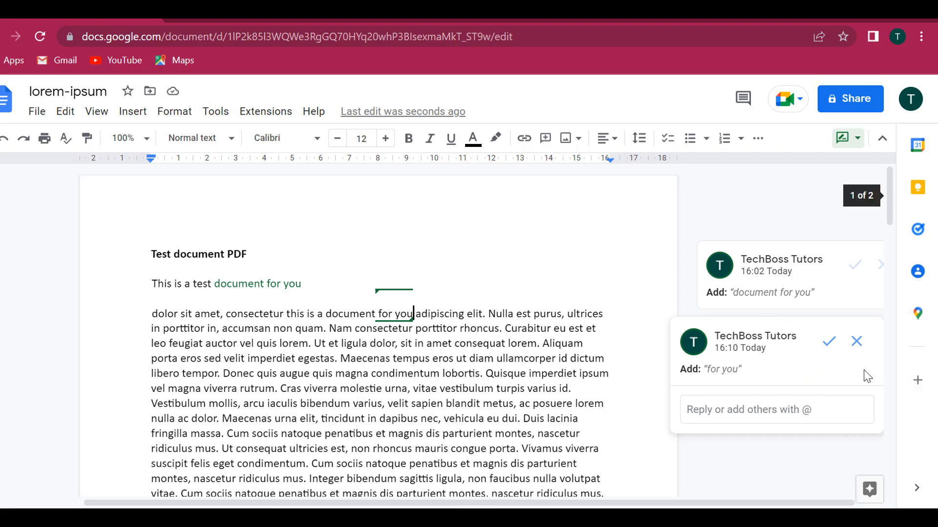
left_click(857, 342)
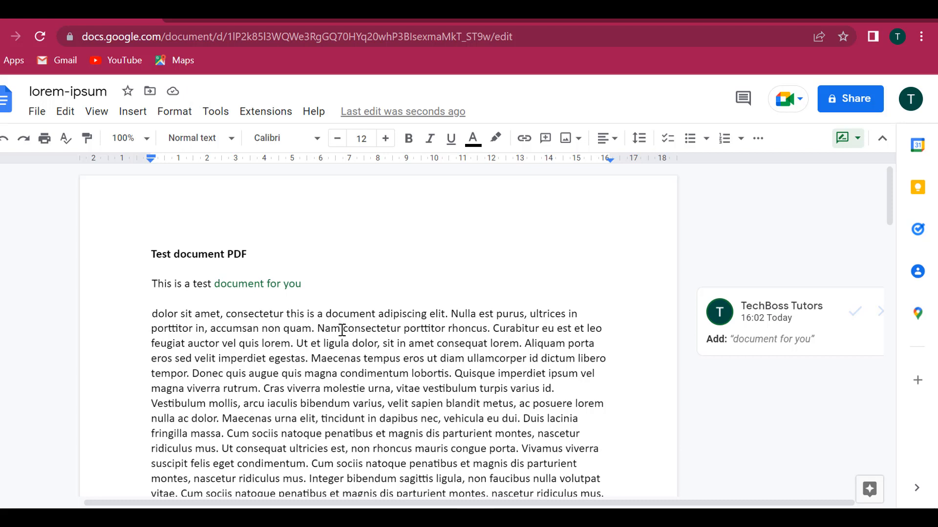
Suggest deleting the word "Nam" in the second line of the body paragraph, leaving the suggestion pending.
left_click(341, 329)
key("BackSpace")
key("BackSpace")
key("BackSpace")
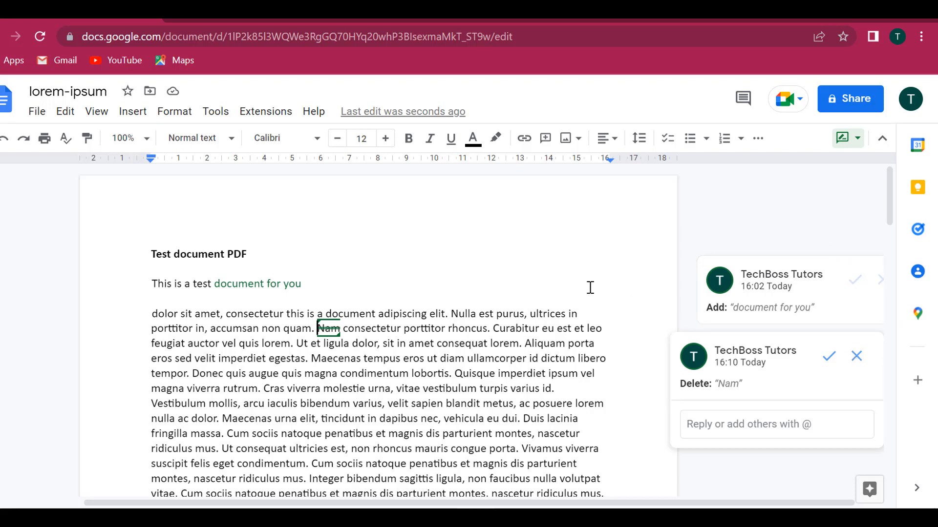
left_click(563, 323)
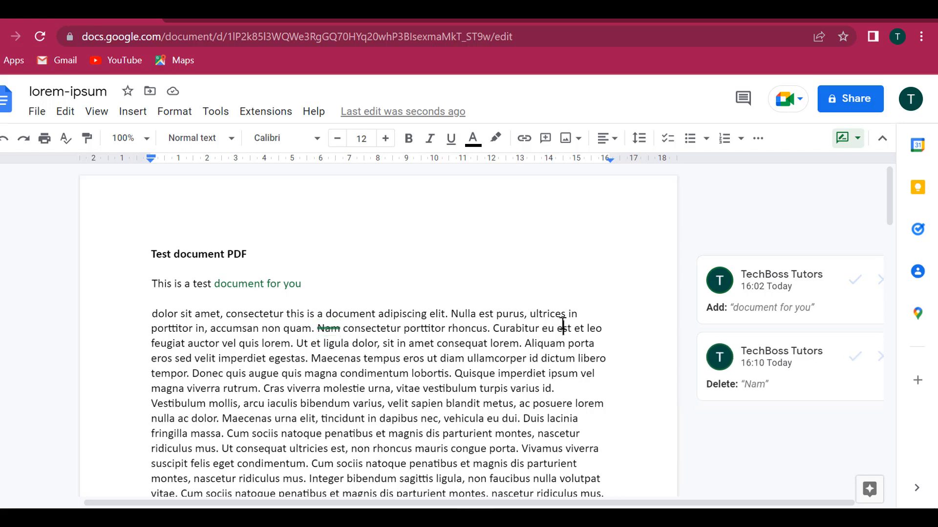
Switch back to Editing mode and delete the letters "ec" directly from "consectetur" in the body paragraph's first line.
left_click(859, 140)
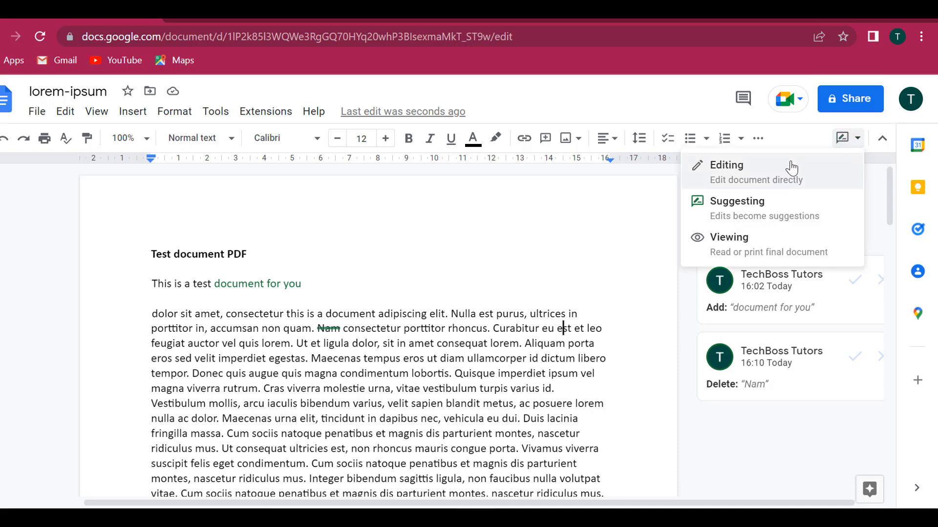
left_click(767, 178)
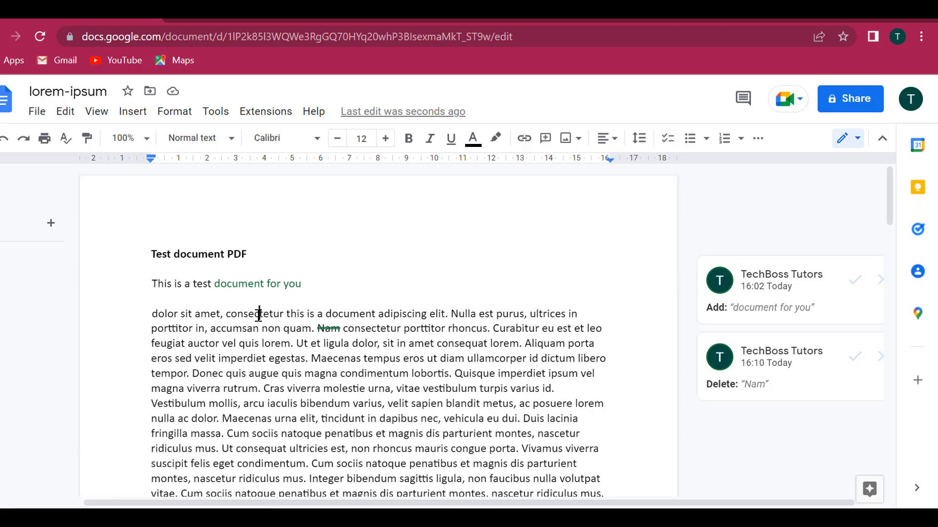
left_click(259, 315)
key("BackSpace")
key("BackSpace")
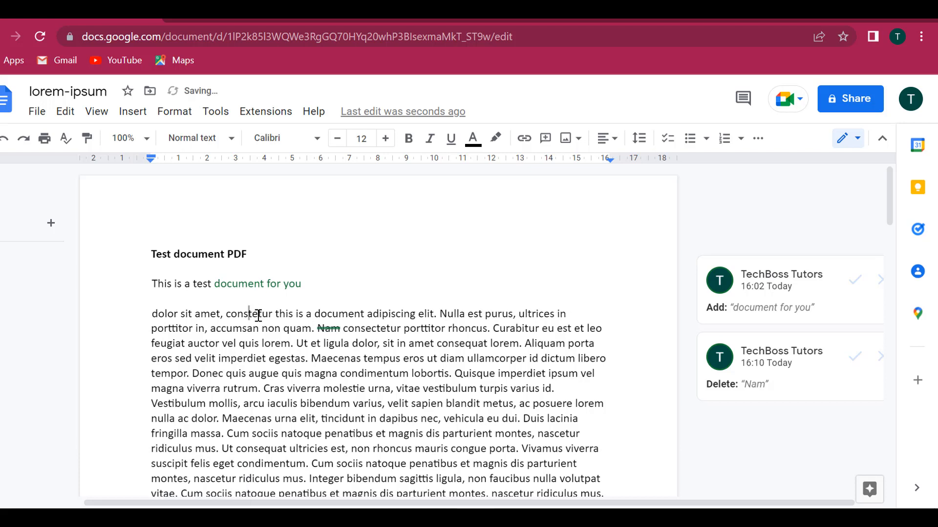
left_click(852, 138)
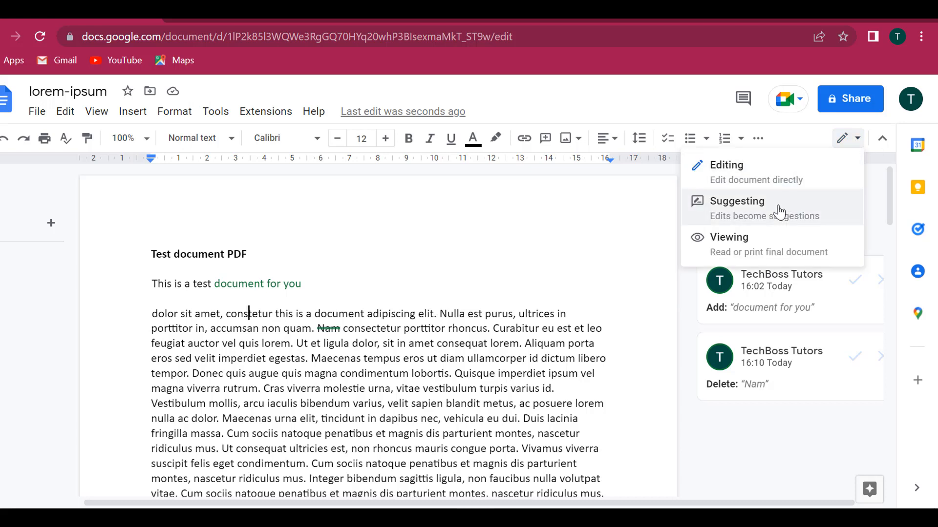
left_click(655, 223)
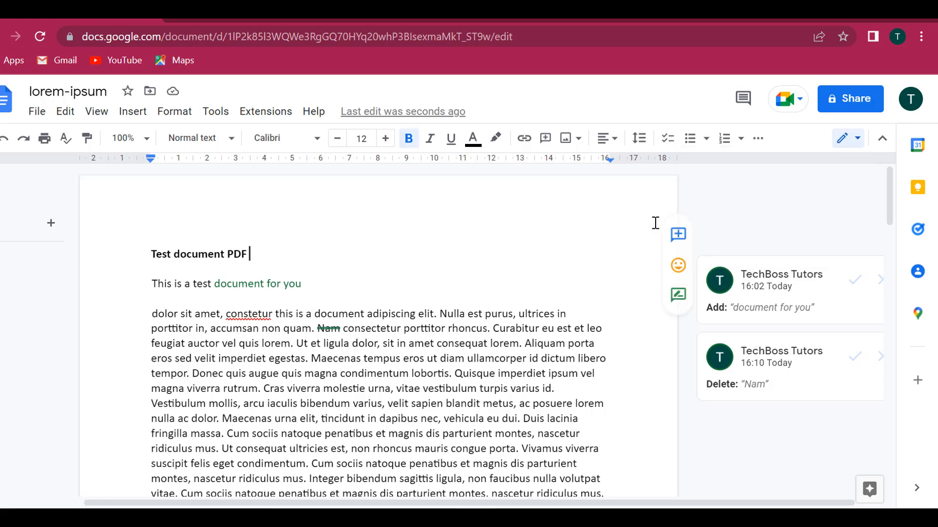
Review the document's sharing options and the permission settings for editors, viewers and commenters, and close the sharing dialog.
left_click(846, 106)
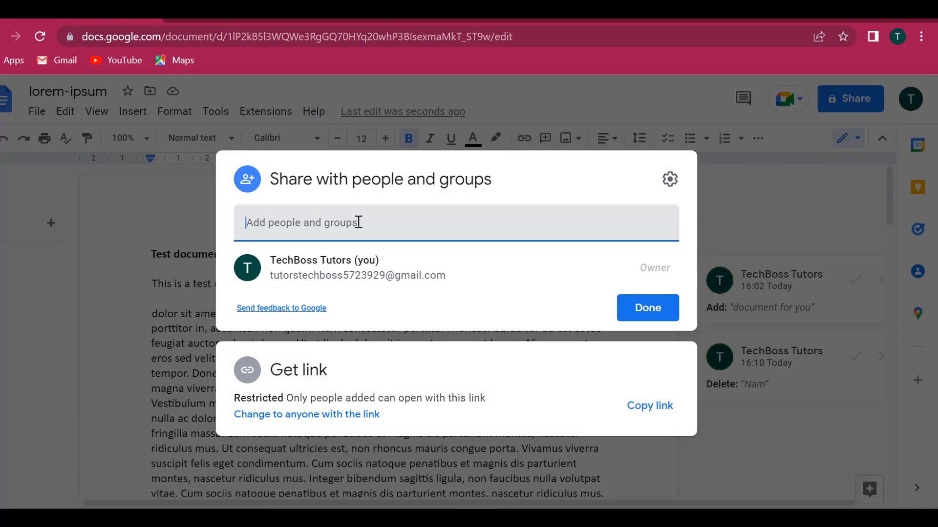
left_click(669, 182)
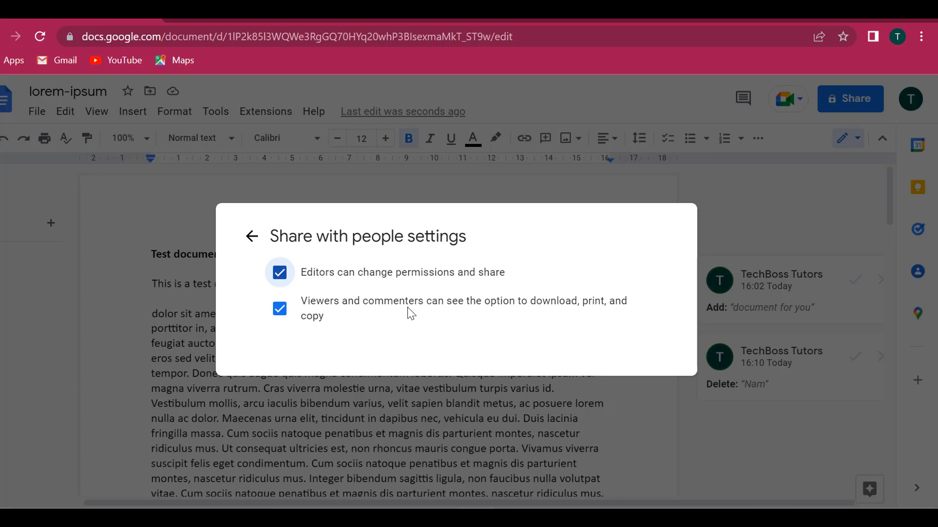
left_click(252, 237)
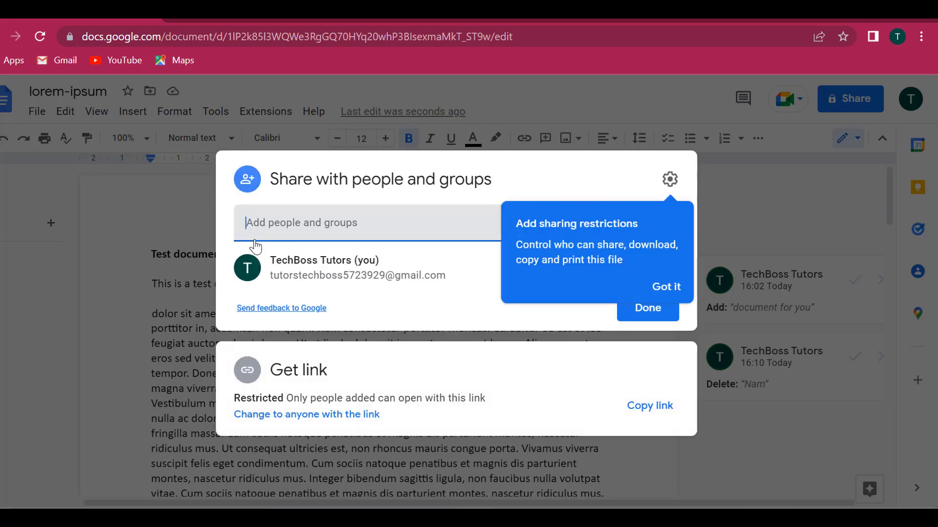
left_click(660, 309)
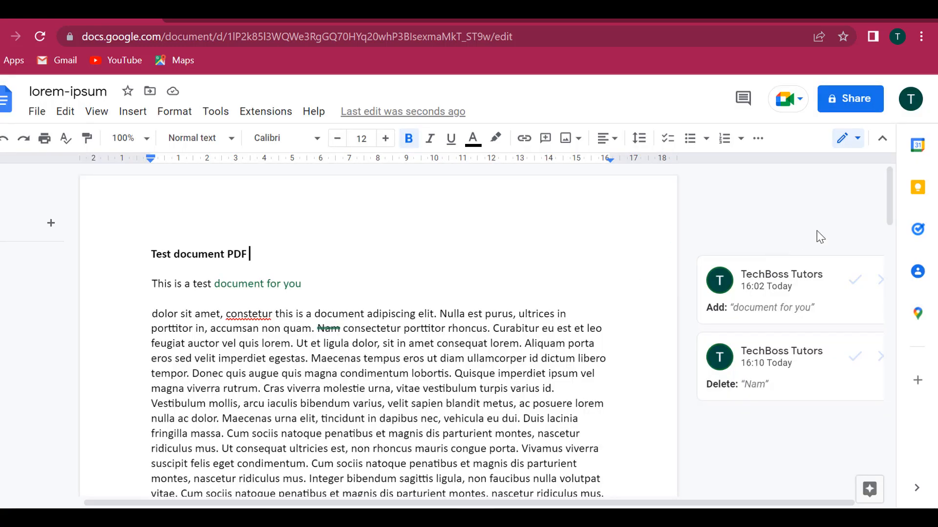